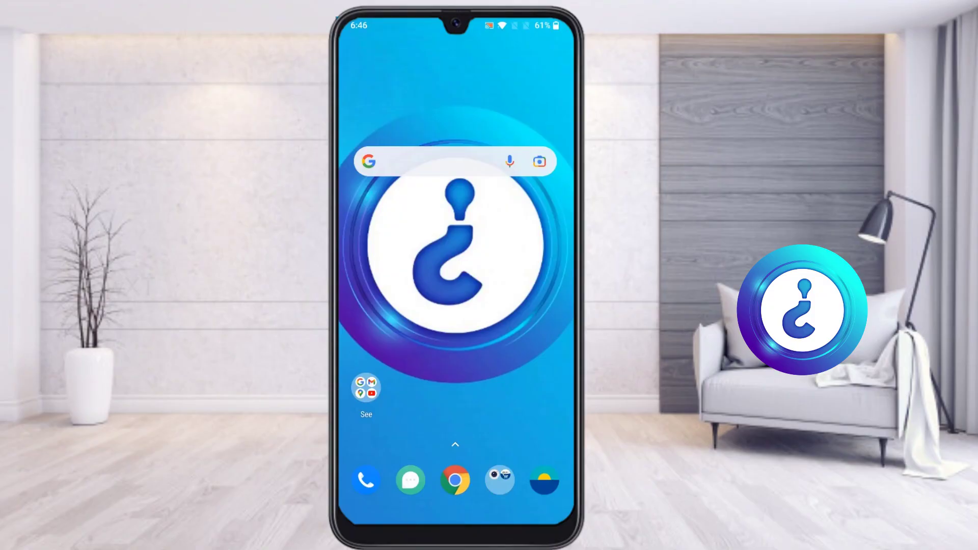
- Search the phone's apps for "Ex" and open Excel
{"action": "left_click_drag", "start_coordinate": [455, 445], "coordinate": [455, 203]}
{"action": "left_click", "coordinate": [399, 66]}
{"action": "type", "text": "Ex"}
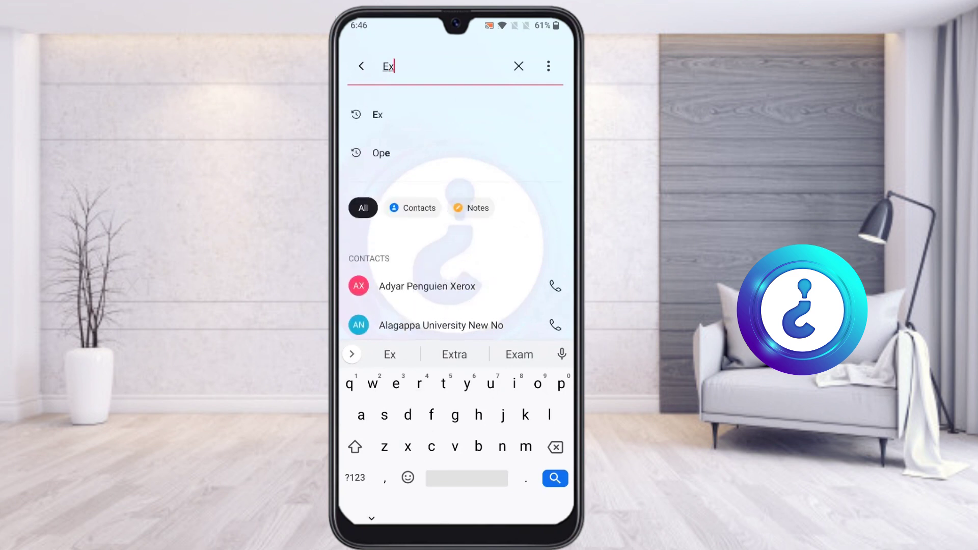
{"action": "left_click", "coordinate": [360, 212]}
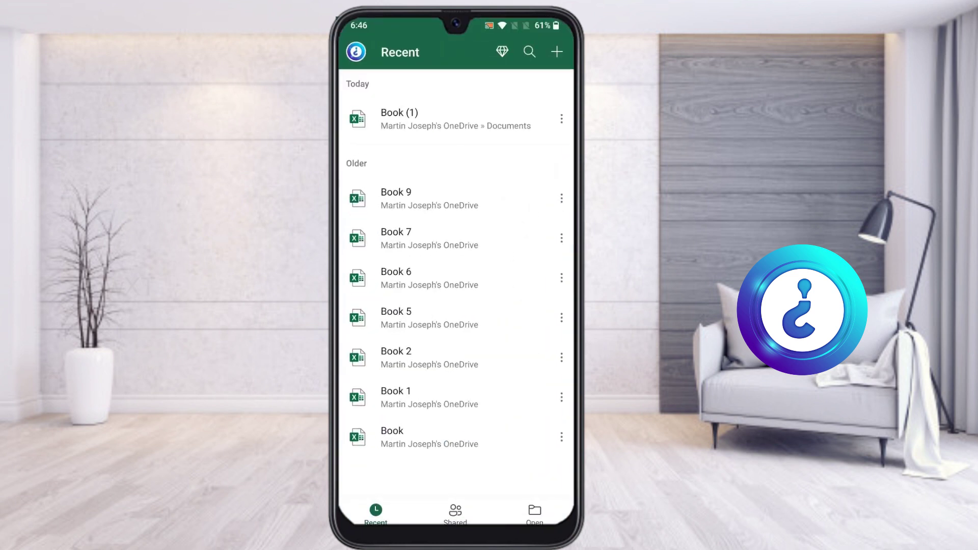
- Create a blank workbook in OneDrive - Personal and enter "Patrika college data entry work" in cell A1
{"action": "left_click", "coordinate": [556, 52]}
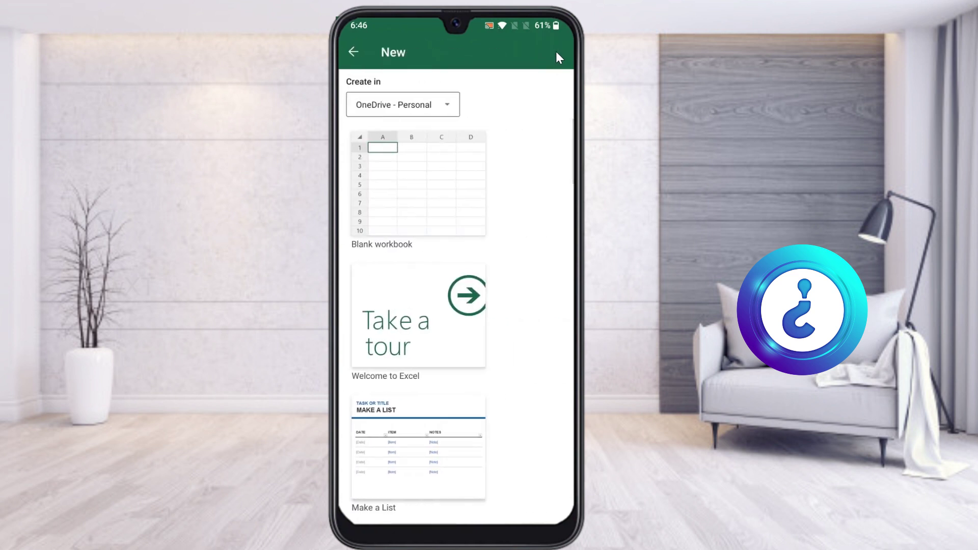
{"action": "left_click", "coordinate": [416, 225]}
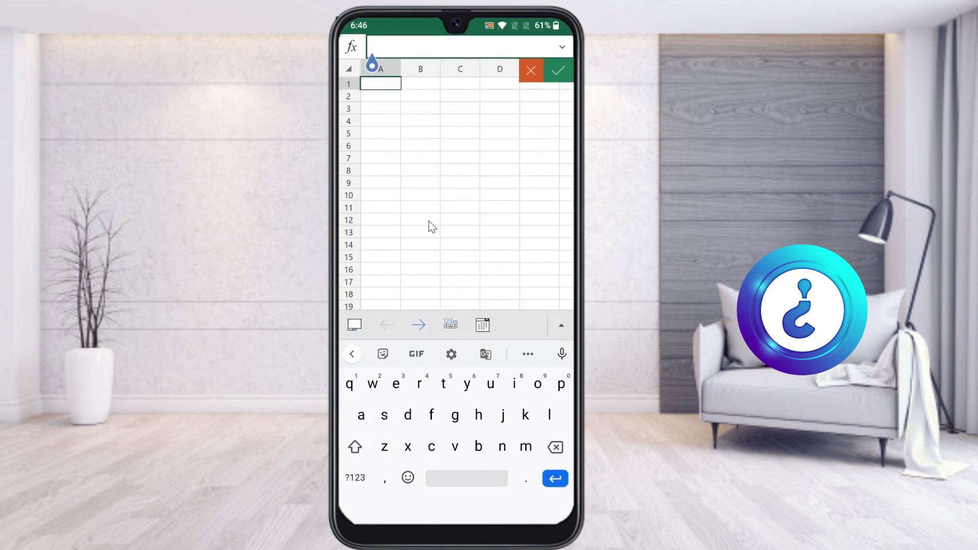
{"action": "type", "text": "Patrika college data entry work"}
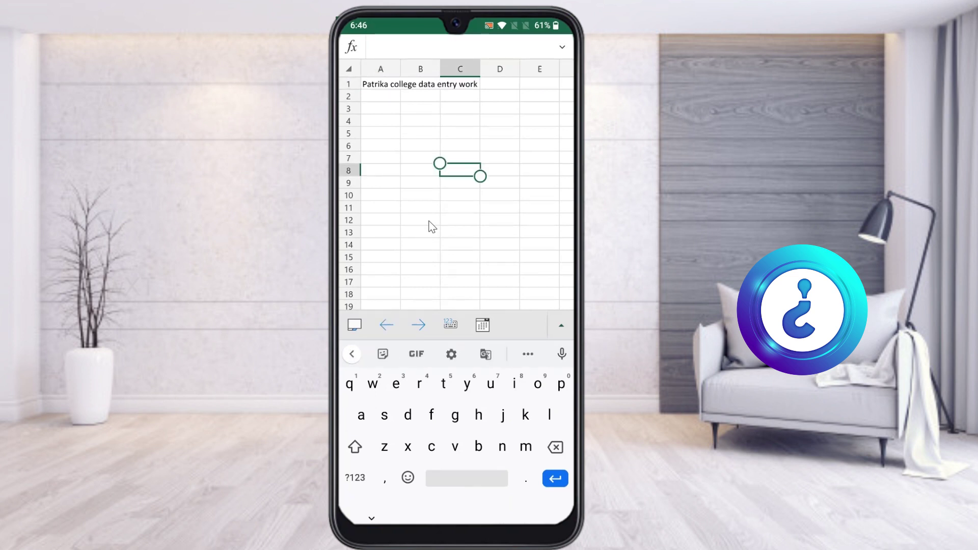
- Merge and center the title in row 1 across cells A1 to E1
{"action": "left_click", "coordinate": [420, 84]}
{"action": "left_click", "coordinate": [380, 84]}
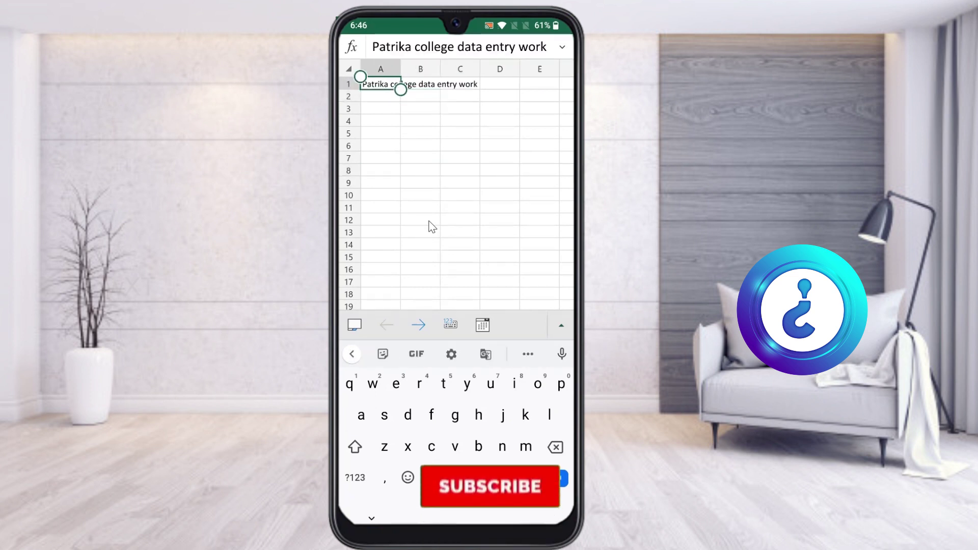
{"action": "left_click_drag", "start_coordinate": [401, 90], "coordinate": [555, 89]}
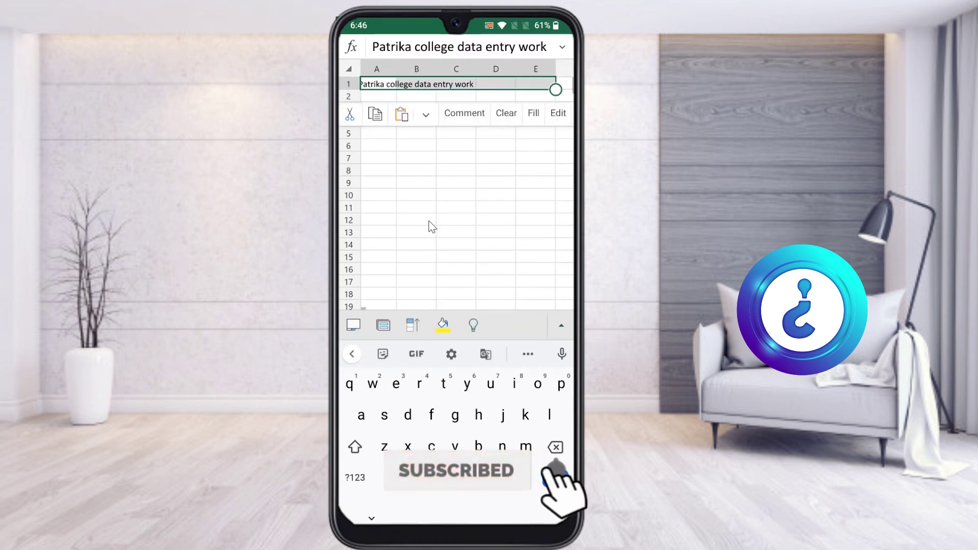
{"action": "left_click", "coordinate": [561, 325]}
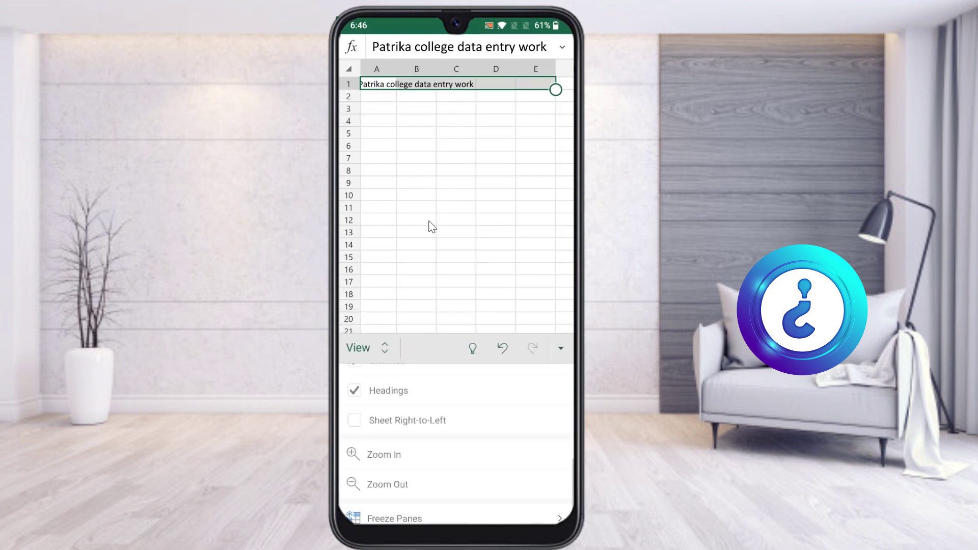
{"action": "left_click", "coordinate": [366, 348]}
{"action": "left_click", "coordinate": [361, 263]}
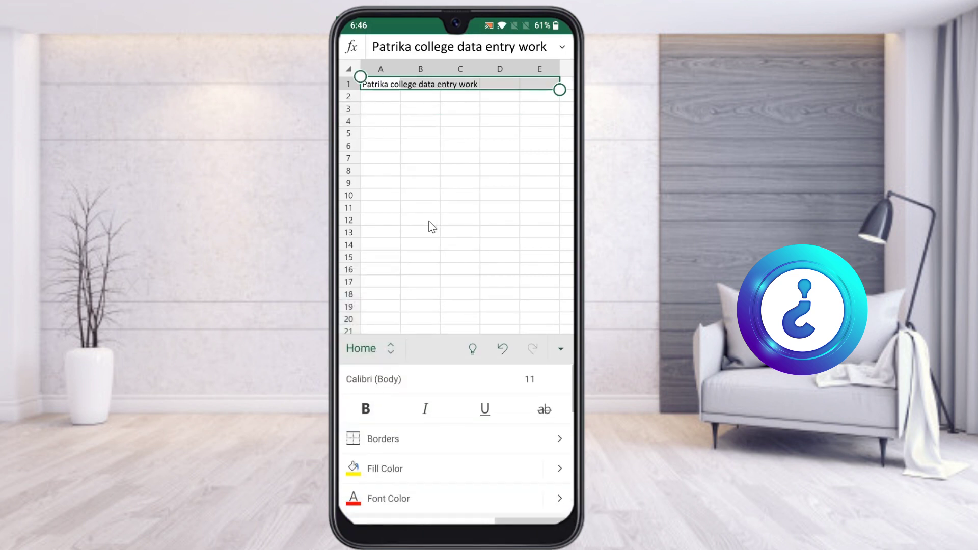
{"action": "scroll", "coordinate": [456, 443], "scroll_direction": "down", "scroll_amount": 3}
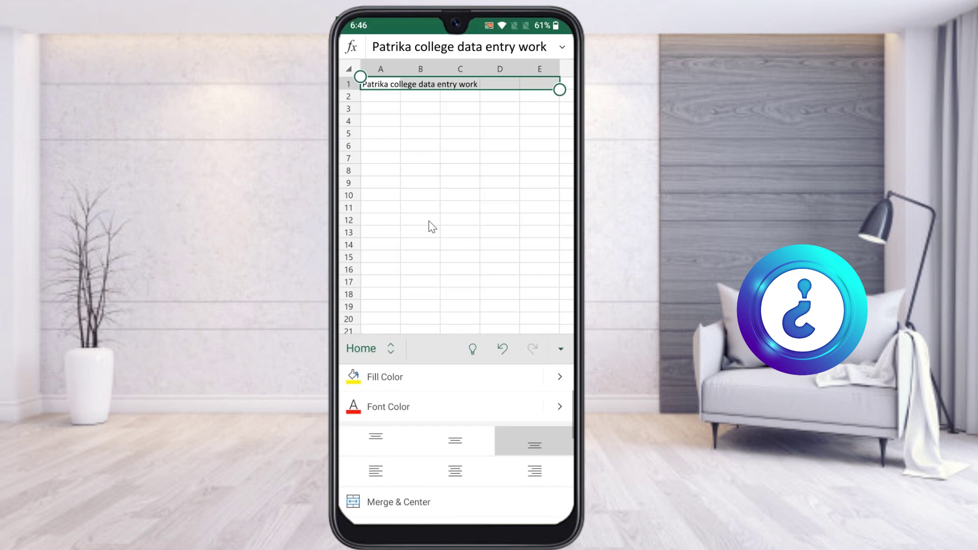
{"action": "left_click", "coordinate": [399, 437]}
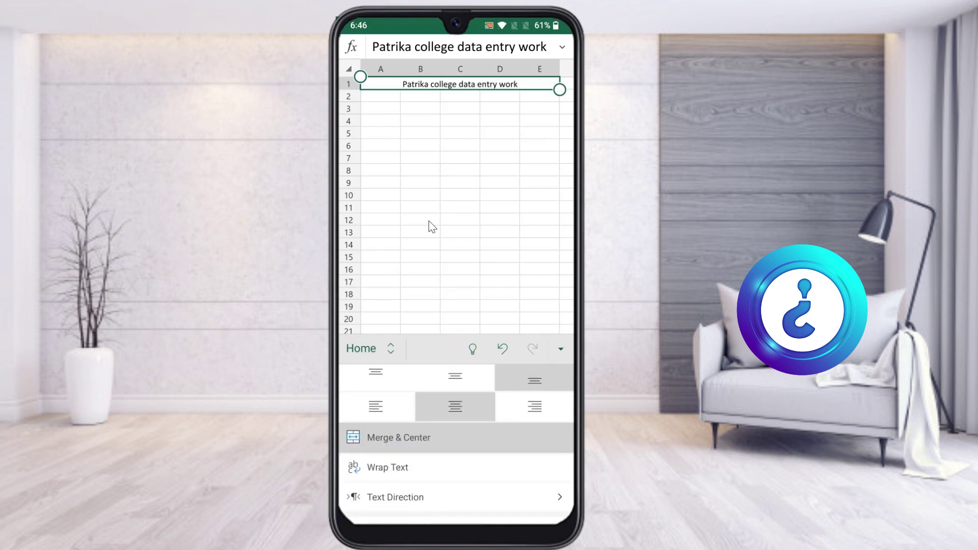
- Examine whether the title in row 1 stays in view while moving down through the sheet's rows
{"action": "left_click", "coordinate": [500, 245]}
{"action": "left_click", "coordinate": [420, 122]}
{"action": "left_click", "coordinate": [420, 108]}
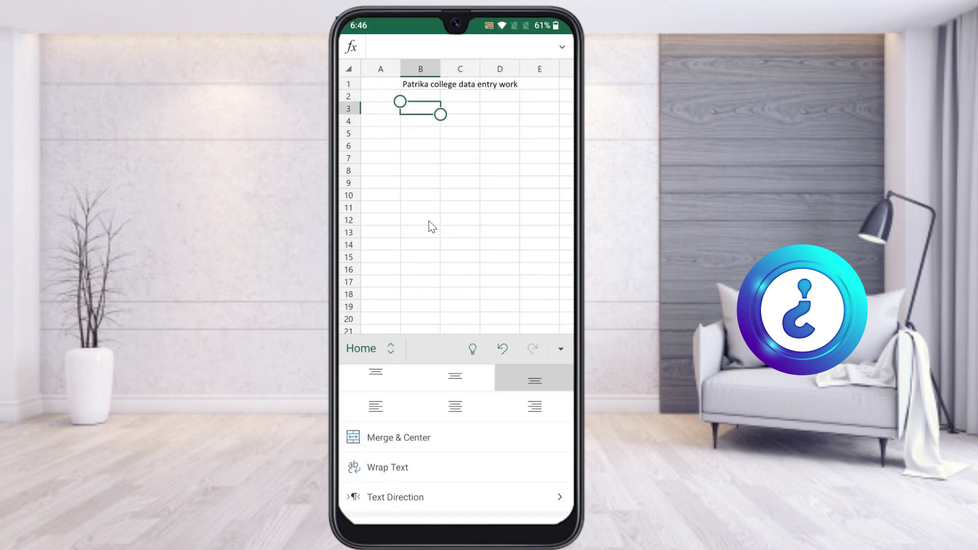
{"action": "scroll", "coordinate": [429, 222], "scroll_direction": "down", "scroll_amount": 5}
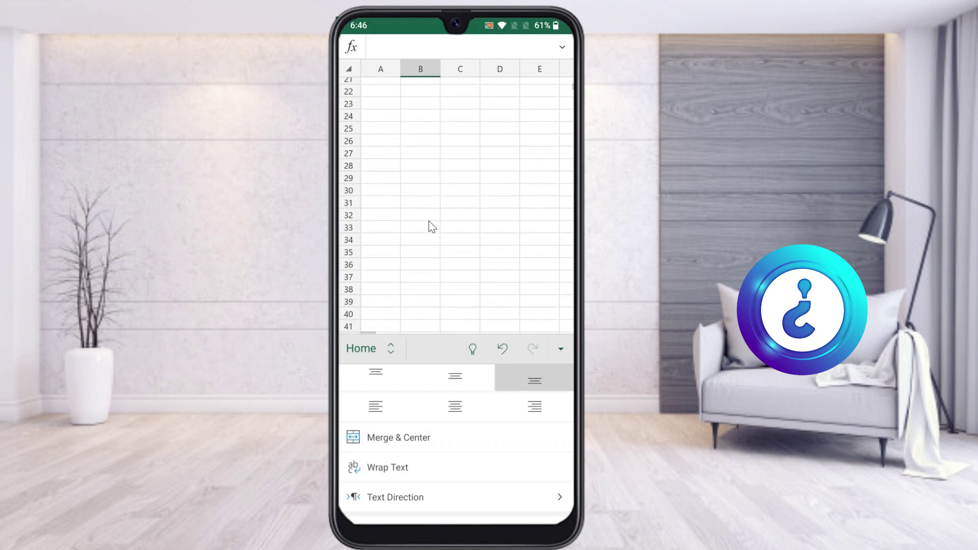
{"action": "scroll", "coordinate": [449, 165], "scroll_direction": "up", "scroll_amount": 5}
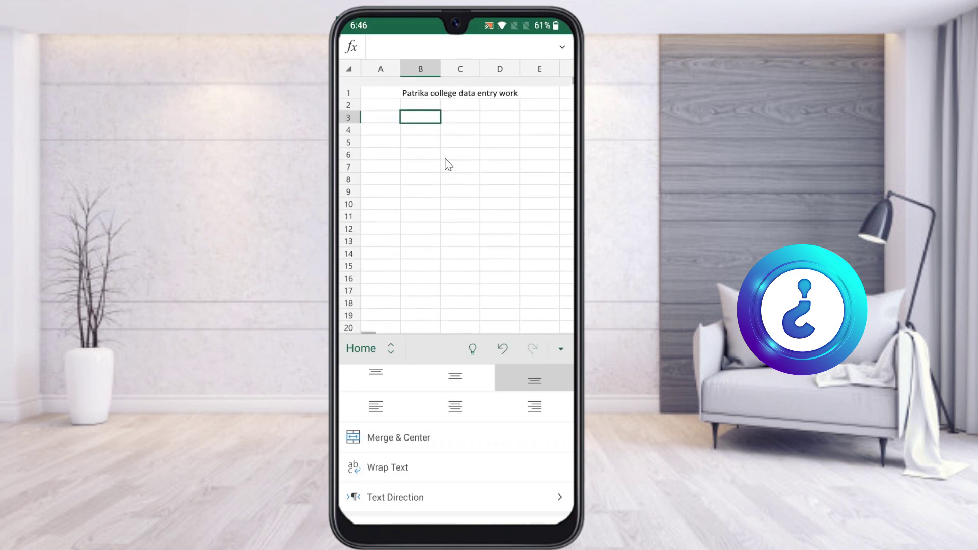
{"action": "scroll", "coordinate": [448, 165], "scroll_direction": "down", "scroll_amount": 3}
{"action": "scroll", "coordinate": [449, 165], "scroll_direction": "up", "scroll_amount": 5}
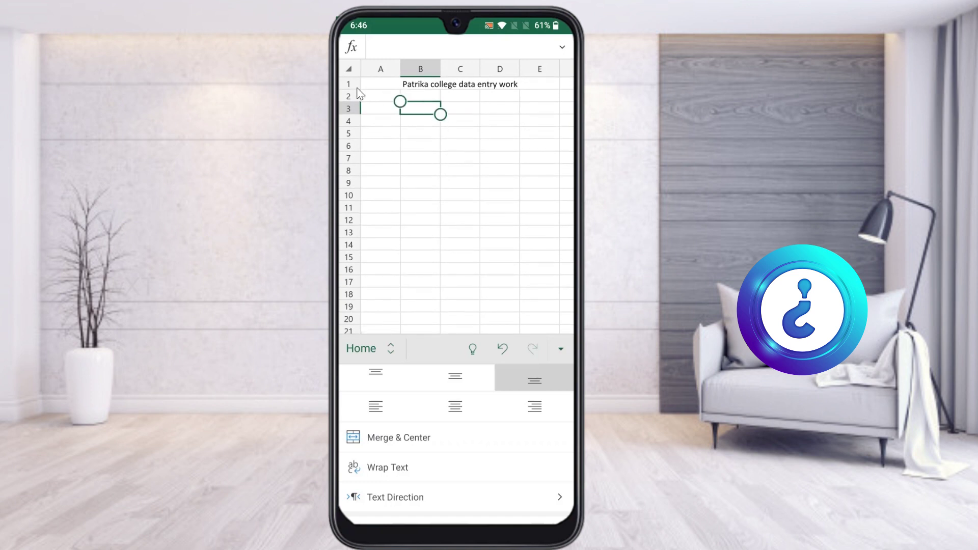
{"action": "scroll", "coordinate": [463, 134], "scroll_direction": "down", "scroll_amount": 5}
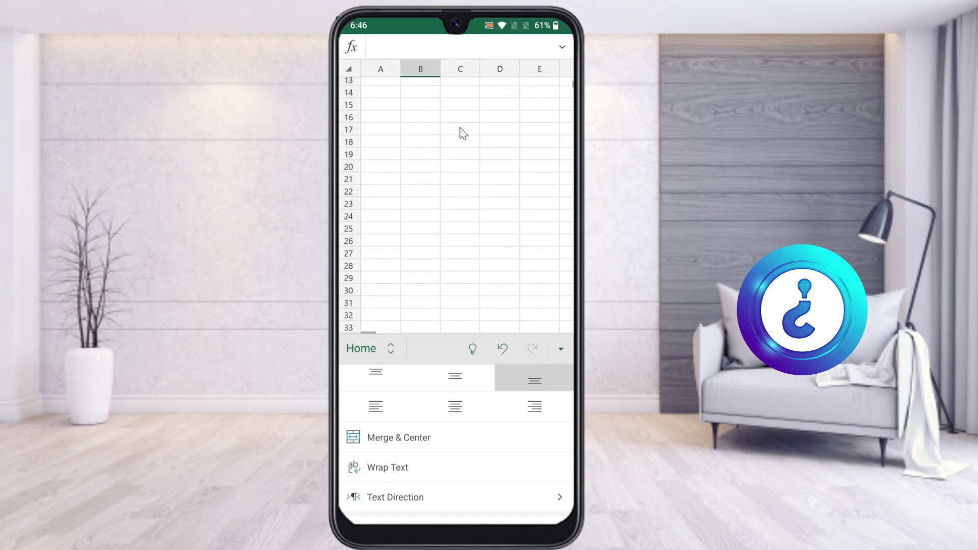
{"action": "scroll", "coordinate": [463, 133], "scroll_direction": "up", "scroll_amount": 5}
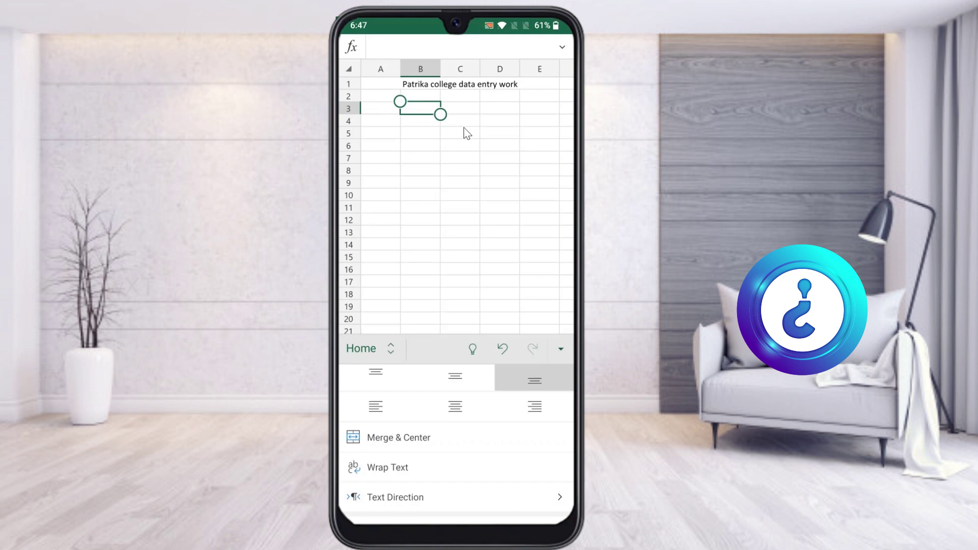
{"action": "key", "text": "Up"}
{"action": "key", "text": "Up"}
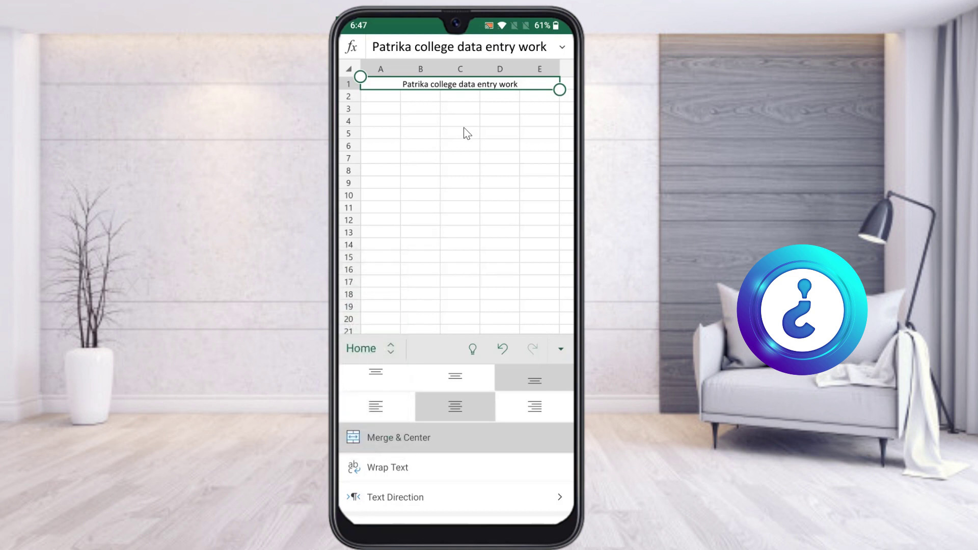
{"action": "scroll", "coordinate": [464, 128], "scroll_direction": "up", "scroll_amount": 1}
{"action": "key", "text": "Escape"}
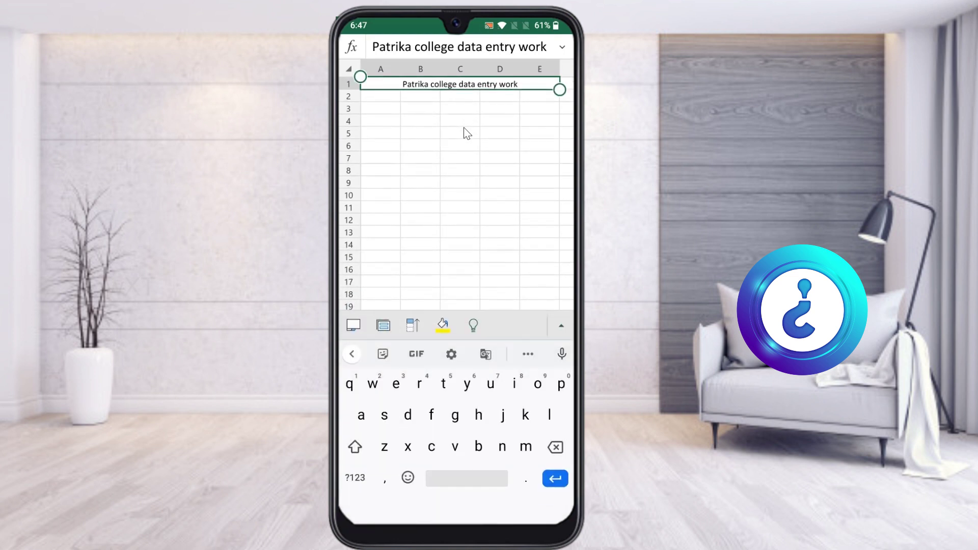
{"action": "left_click", "coordinate": [500, 207]}
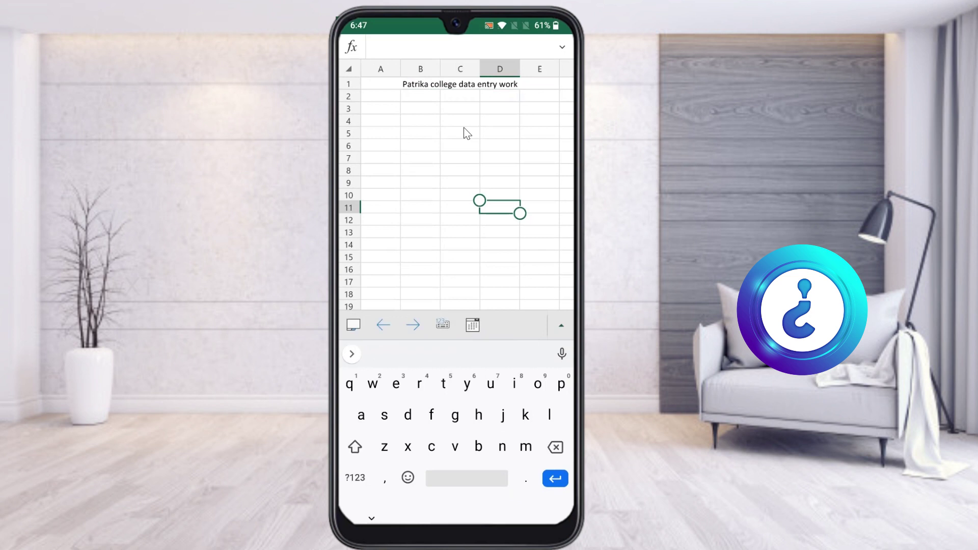
{"action": "left_click", "coordinate": [460, 207]}
{"action": "left_click", "coordinate": [353, 325]}
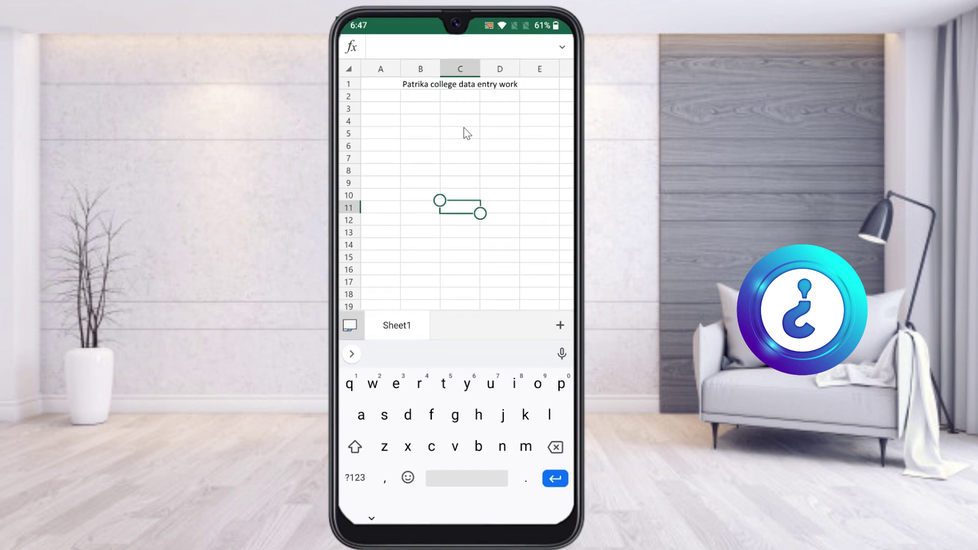
{"action": "left_click", "coordinate": [350, 325]}
{"action": "left_click", "coordinate": [421, 133]}
- Select the merged title in row 1 and freeze the sheet's top row
{"action": "left_click", "coordinate": [460, 84]}
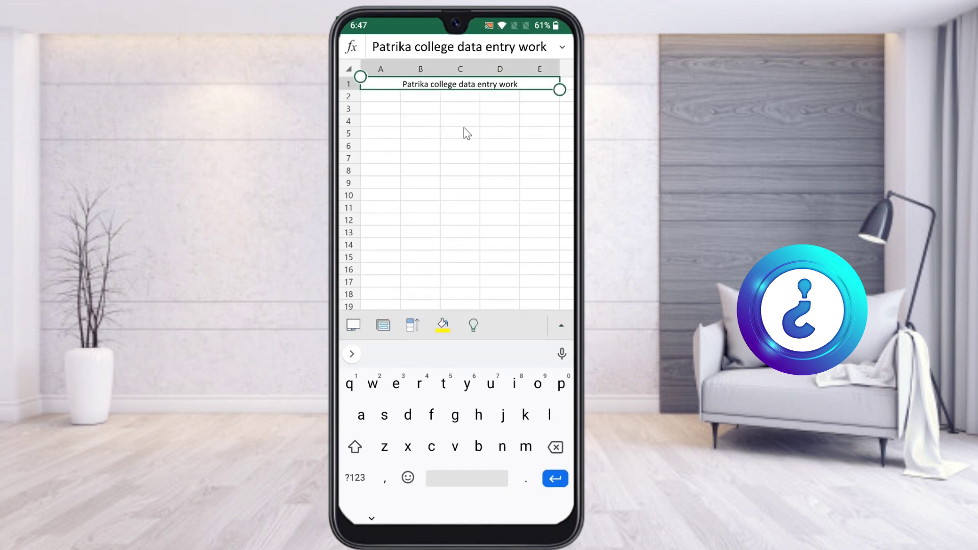
{"action": "left_click", "coordinate": [560, 325]}
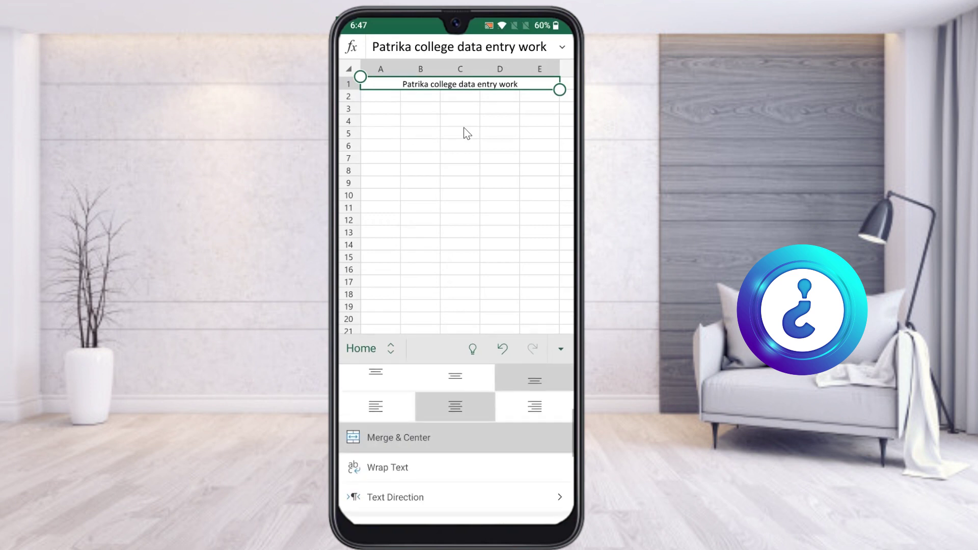
{"action": "left_click", "coordinate": [368, 352]}
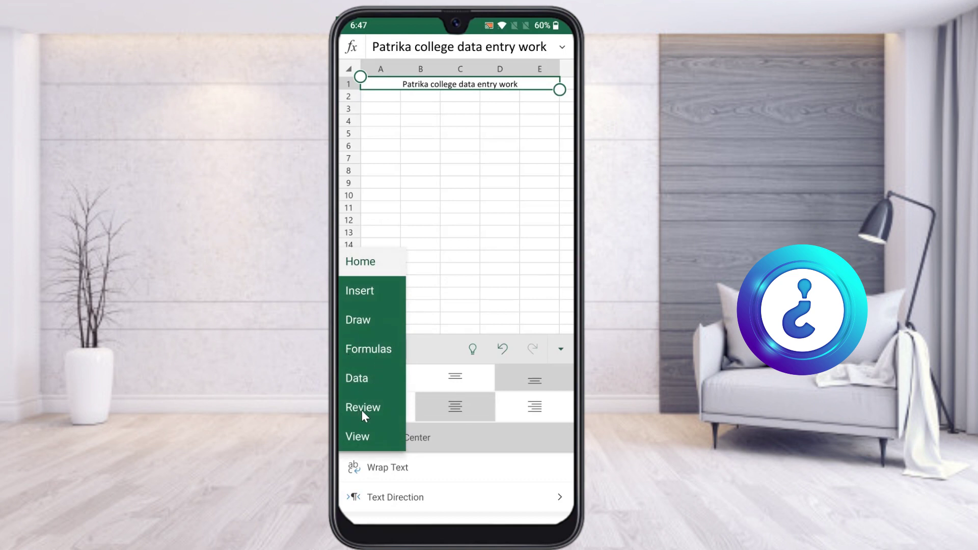
{"action": "left_click", "coordinate": [363, 443]}
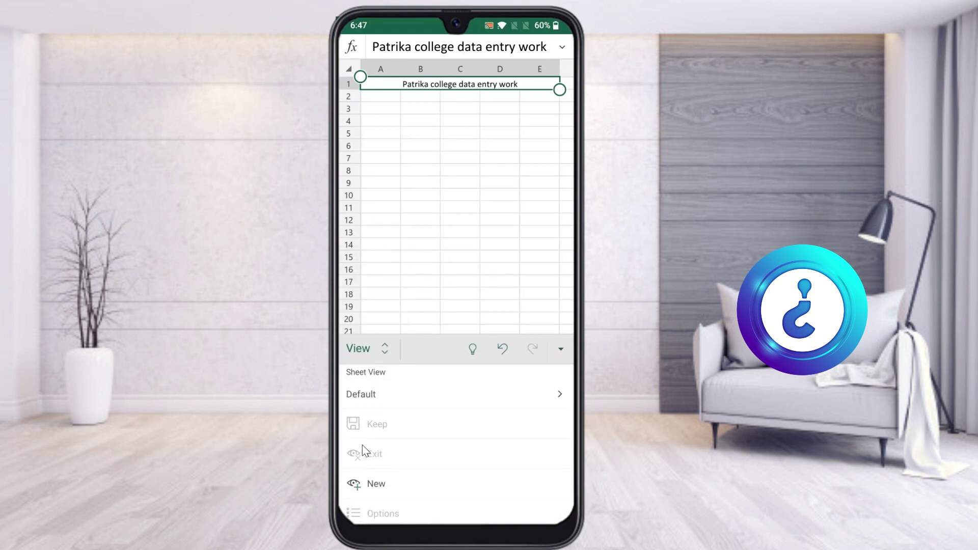
{"action": "scroll", "coordinate": [362, 445], "scroll_direction": "down", "scroll_amount": 3}
{"action": "scroll", "coordinate": [363, 444], "scroll_direction": "down", "scroll_amount": 2}
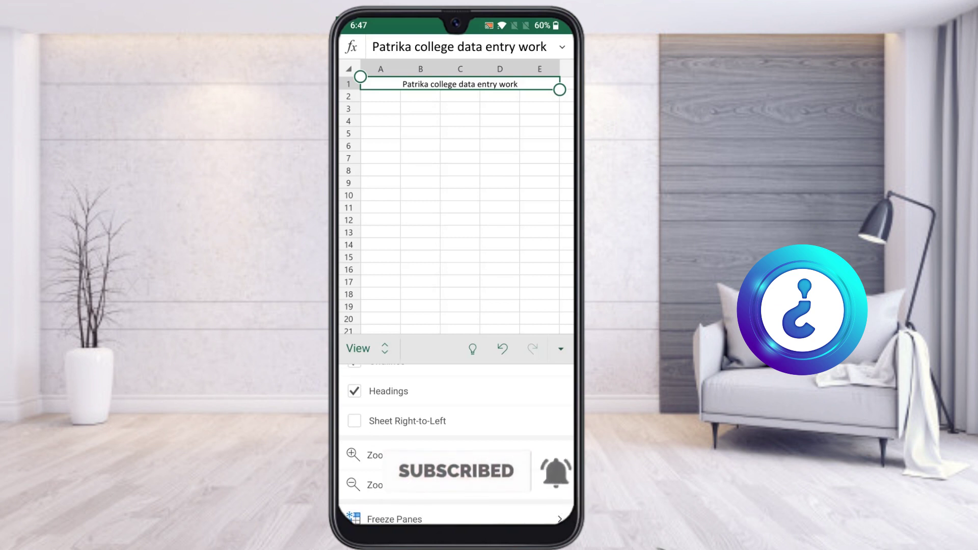
{"action": "left_click", "coordinate": [394, 518]}
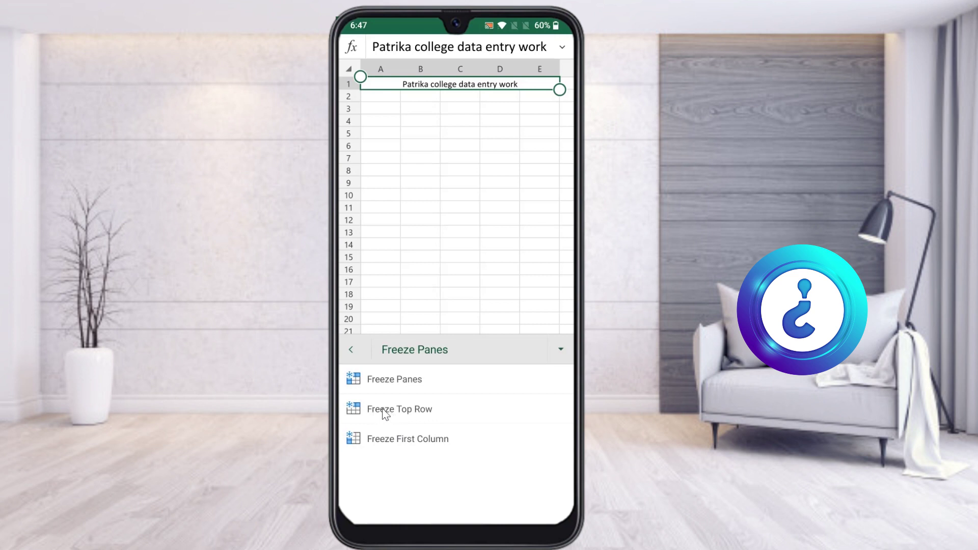
{"action": "left_click", "coordinate": [409, 414]}
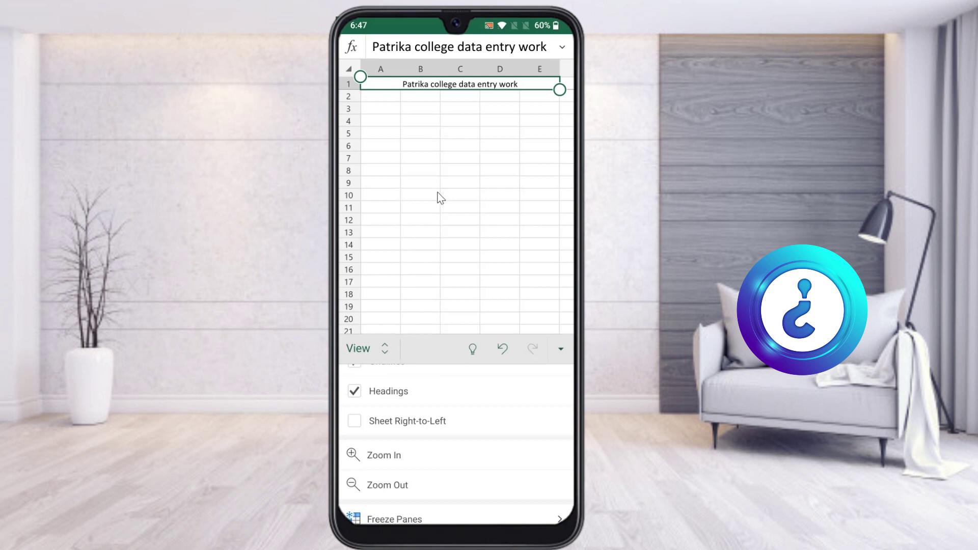
- Examine whether the frozen title row stays in place while moving down the sheet and back to its start
{"action": "left_click", "coordinate": [420, 158]}
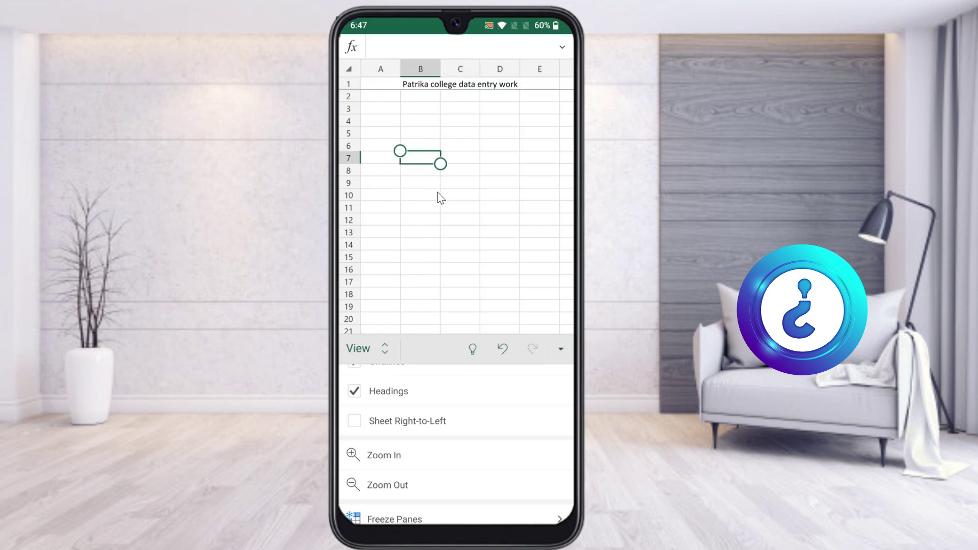
{"action": "scroll", "coordinate": [440, 199], "scroll_direction": "down", "scroll_amount": 5}
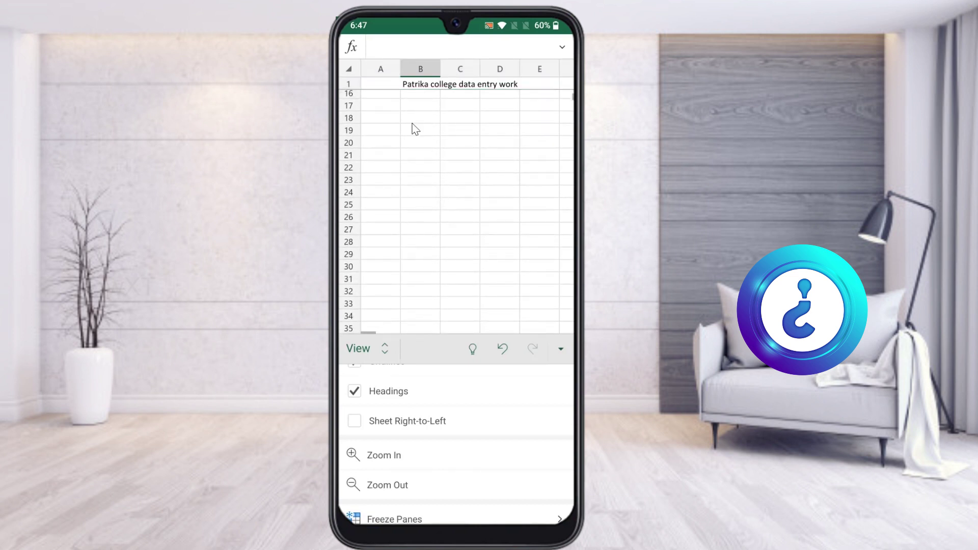
{"action": "scroll", "coordinate": [402, 151], "scroll_direction": "down", "scroll_amount": 8}
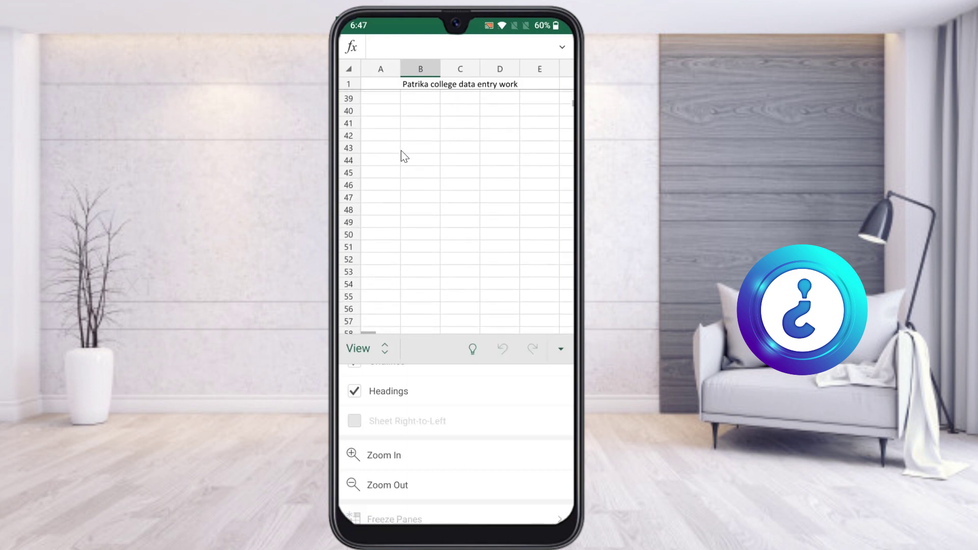
{"action": "scroll", "coordinate": [401, 151], "scroll_direction": "down", "scroll_amount": 10}
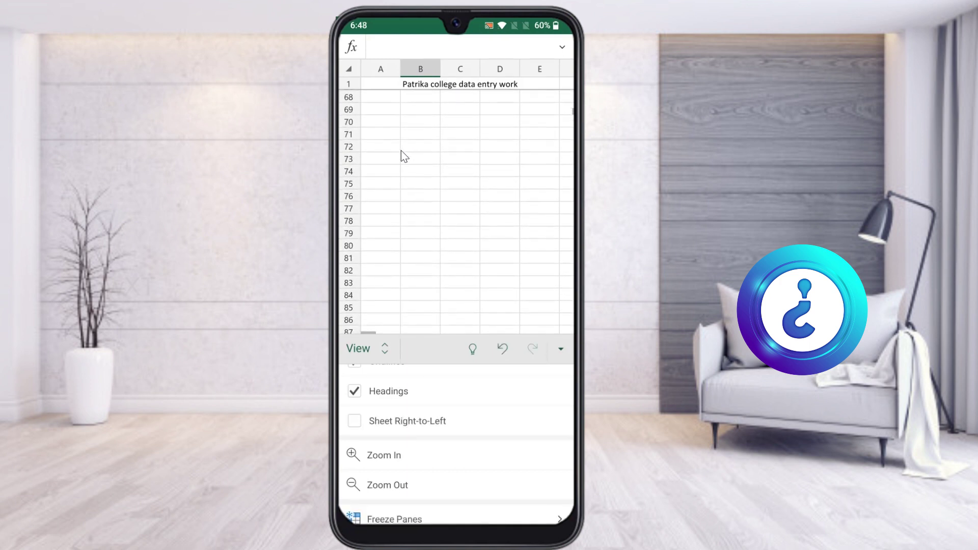
{"action": "scroll", "coordinate": [401, 150], "scroll_direction": "up", "scroll_amount": 20}
{"action": "left_click", "coordinate": [401, 152]}
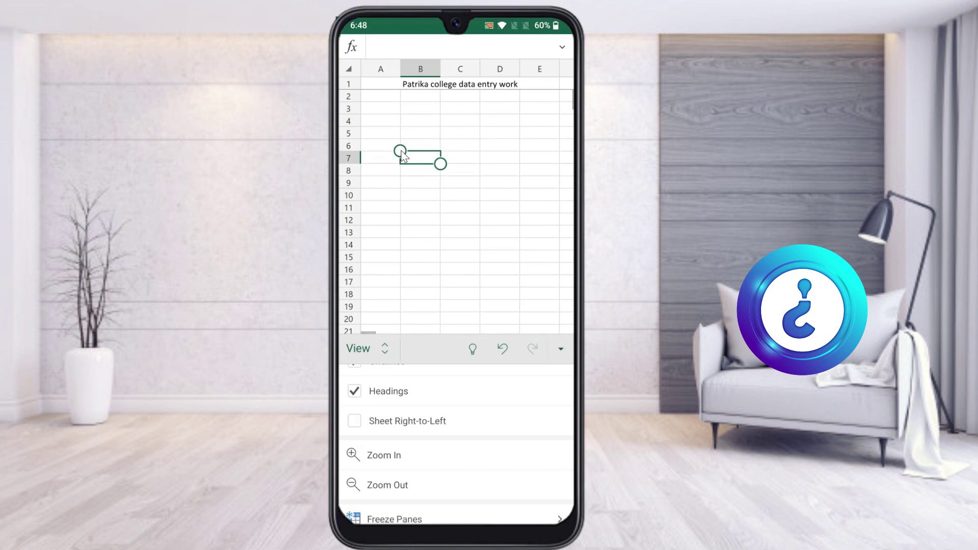
{"action": "left_click", "coordinate": [363, 349]}
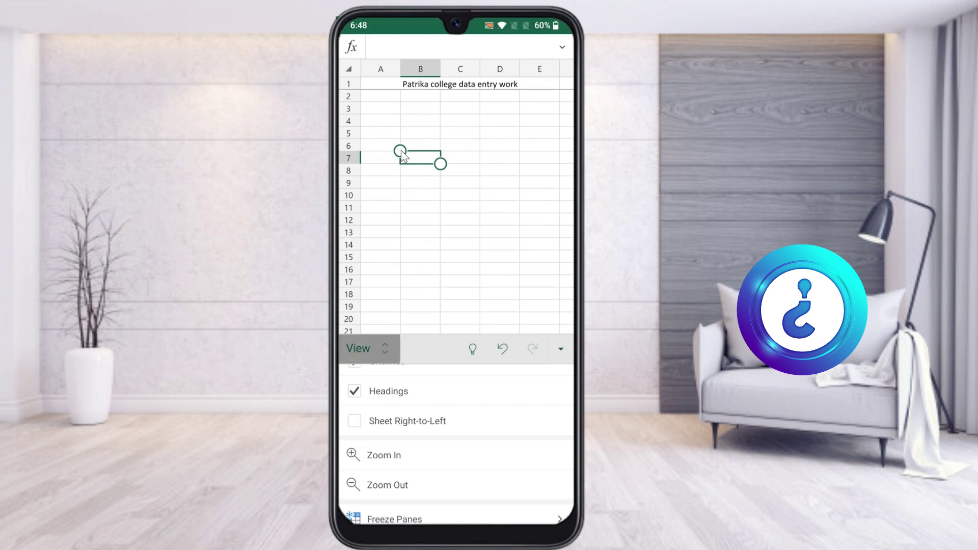
{"action": "left_click", "coordinate": [362, 260]}
{"action": "left_click", "coordinate": [562, 47]}
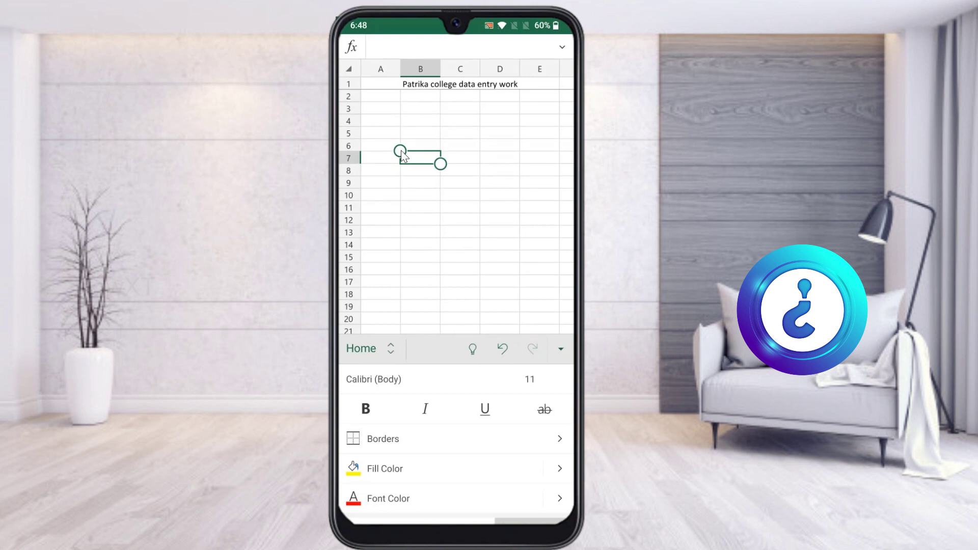
- Enter the value 1234 in cell A2 below the frozen title row
{"action": "scroll", "coordinate": [401, 151], "scroll_direction": "down", "scroll_amount": 8}
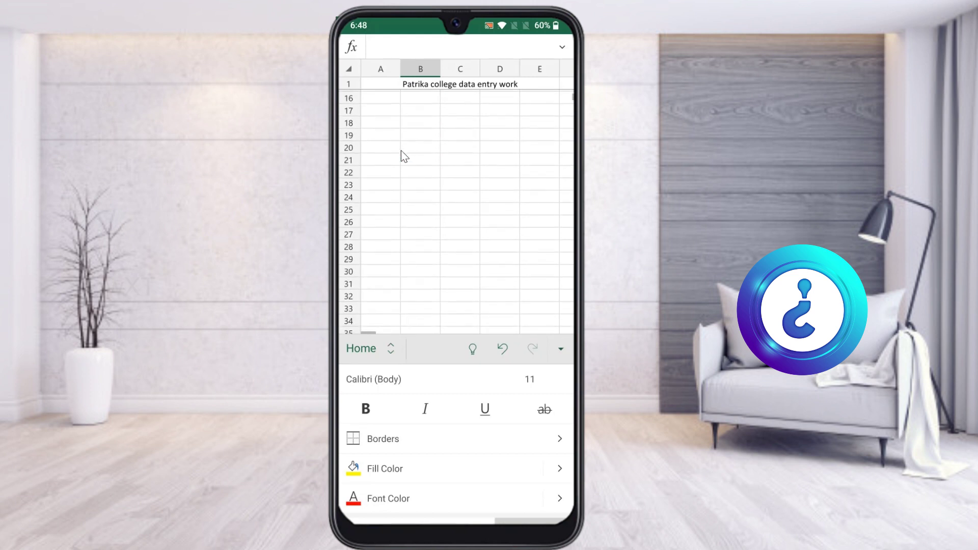
{"action": "scroll", "coordinate": [402, 151], "scroll_direction": "up", "scroll_amount": 8}
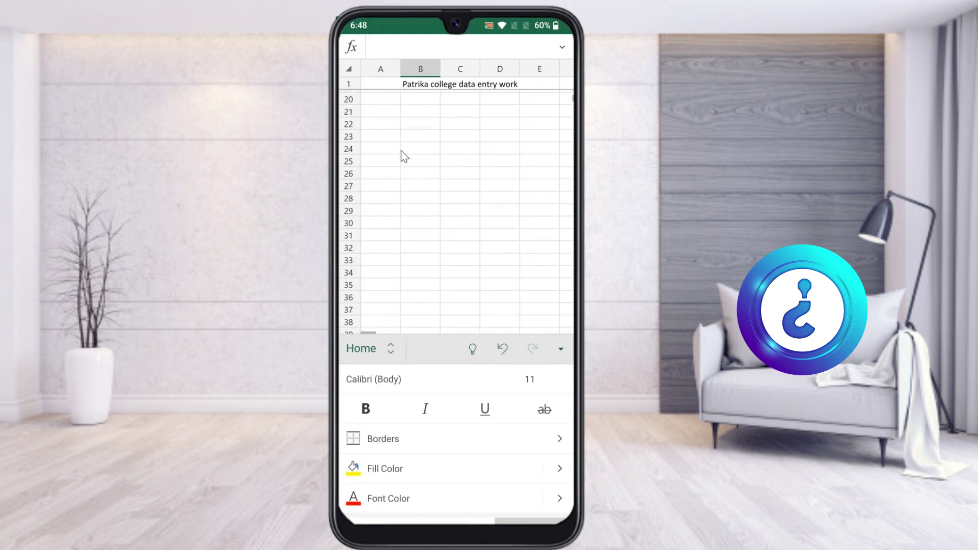
{"action": "left_click", "coordinate": [403, 153]}
{"action": "left_click", "coordinate": [381, 109]}
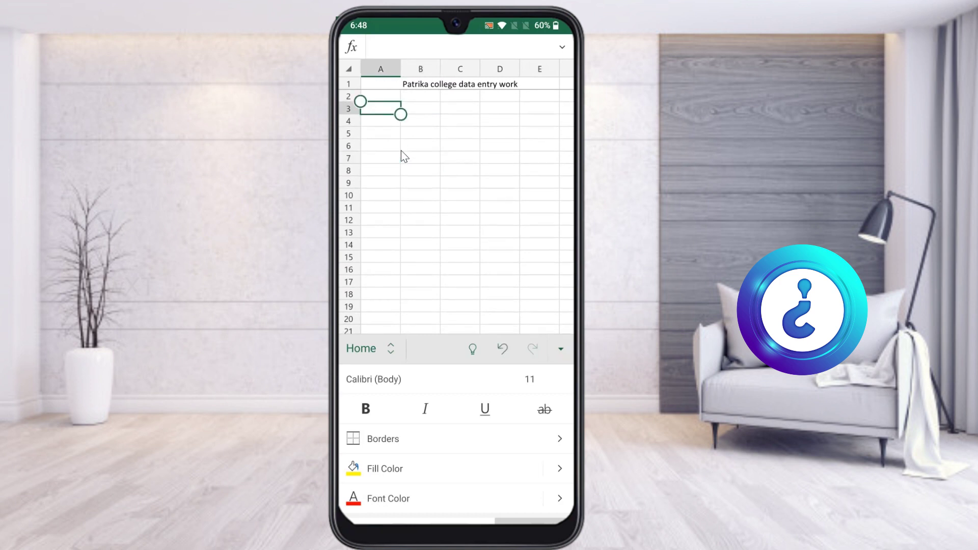
{"action": "left_click", "coordinate": [381, 96]}
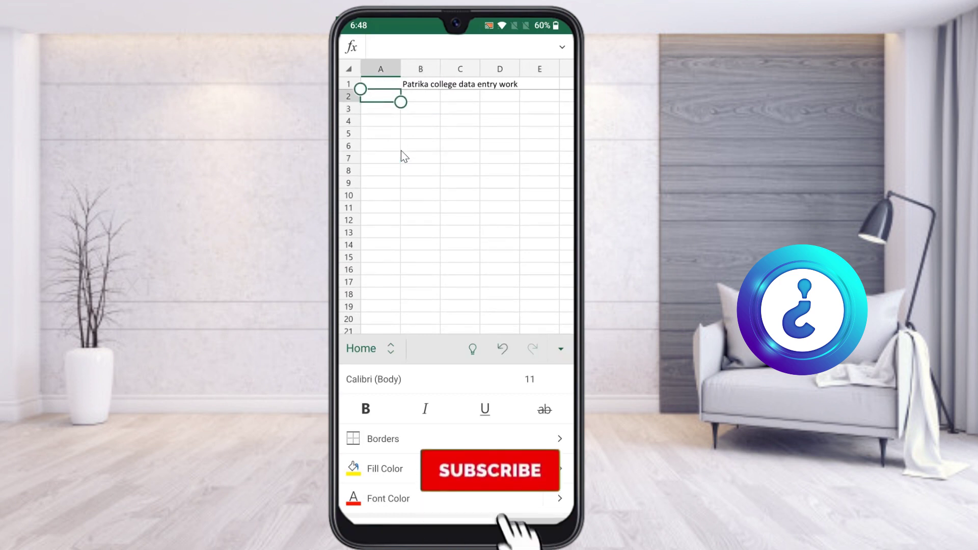
{"action": "left_click", "coordinate": [458, 47]}
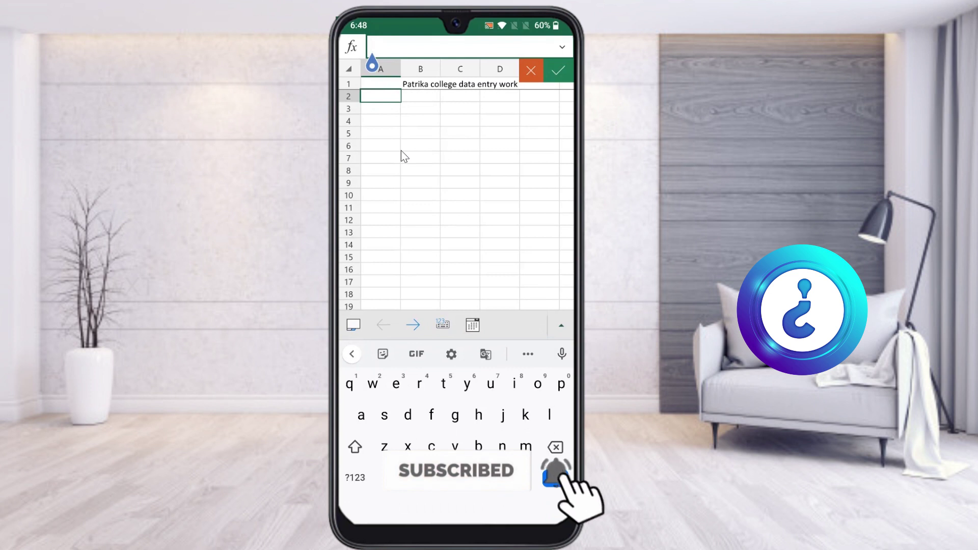
{"action": "type", "text": "1234"}
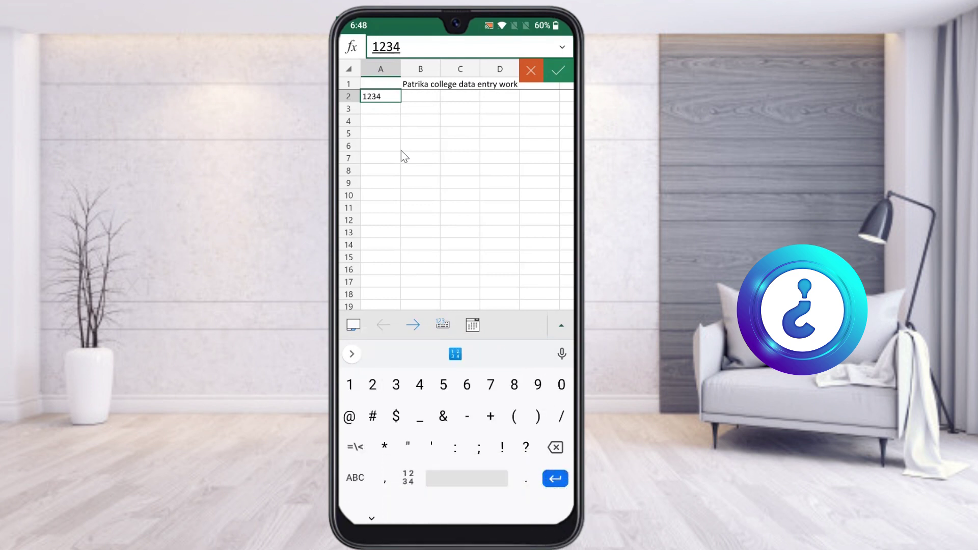
{"action": "key", "text": "Return"}
{"action": "key", "text": "Up"}
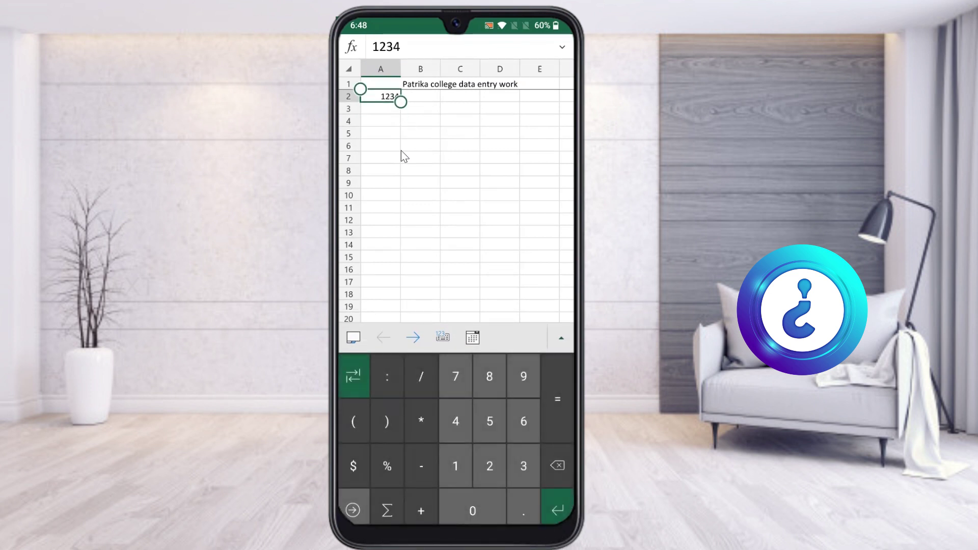
{"action": "key", "text": "Down"}
{"action": "key", "text": "Down"}
{"action": "key", "text": "Up"}
{"action": "key", "text": "Up"}
{"action": "key", "text": "Right"}
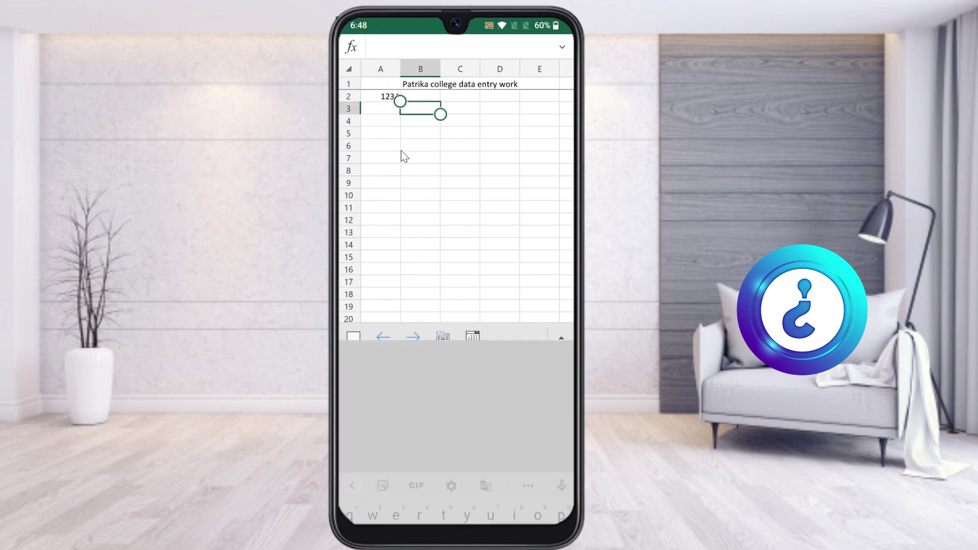
{"action": "key", "text": "Left"}
{"action": "left_click_drag", "start_coordinate": [401, 102], "coordinate": [401, 225]}
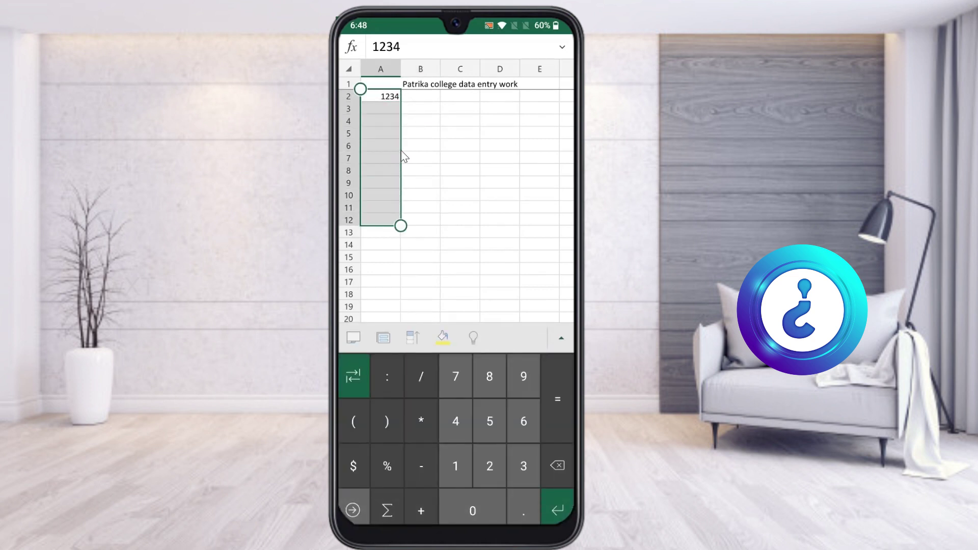
{"action": "left_click", "coordinate": [420, 195]}
{"action": "left_click", "coordinate": [381, 96]}
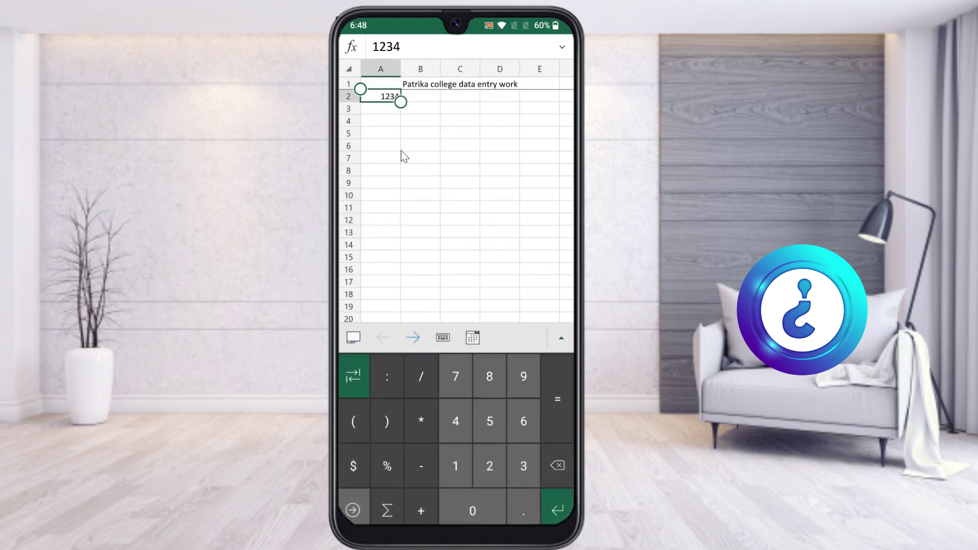
{"action": "key", "text": "shift+Down"}
{"action": "key", "text": "shift+Down"}
{"action": "key", "text": "shift+Down"}
{"action": "key", "text": "shift+Down"}
{"action": "key", "text": "shift+Down"}
{"action": "key", "text": "shift+Down"}
{"action": "left_click", "coordinate": [402, 153]}
- Enter 133 in cell A3 and 234 in cell A4 to extend the list in column A
{"action": "key", "text": "ctrl+Home"}
{"action": "key", "text": "Down"}
{"action": "key", "text": "Down"}
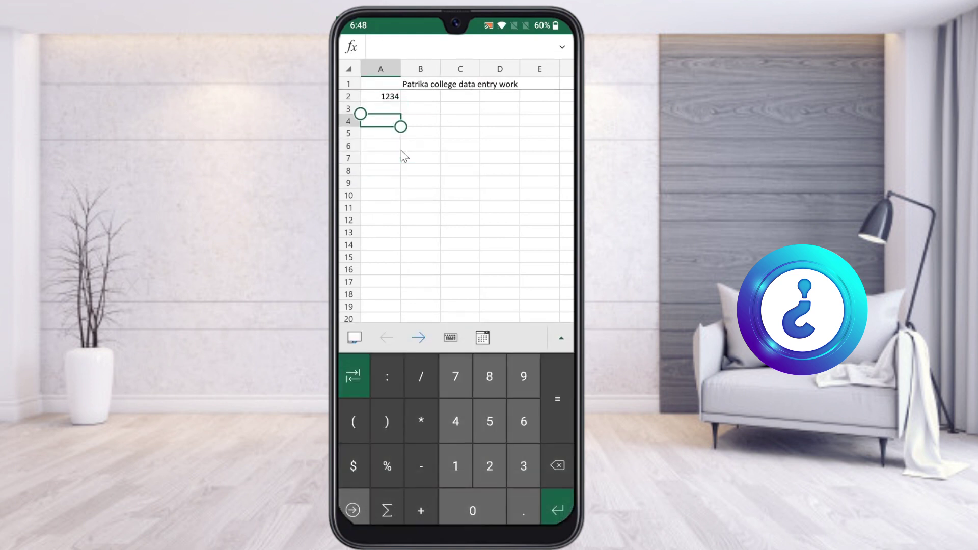
{"action": "key", "text": "Up"}
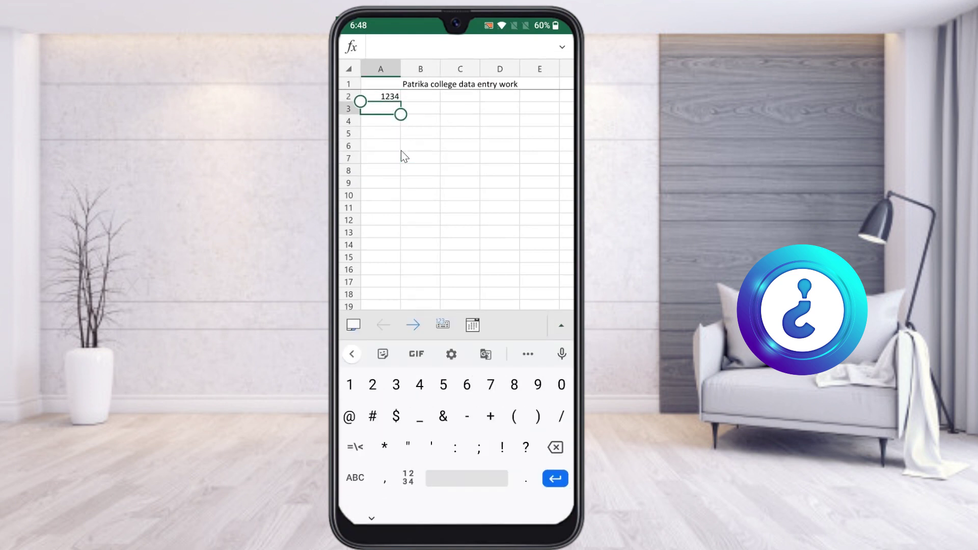
{"action": "type", "text": "133"}
{"action": "key", "text": "Return"}
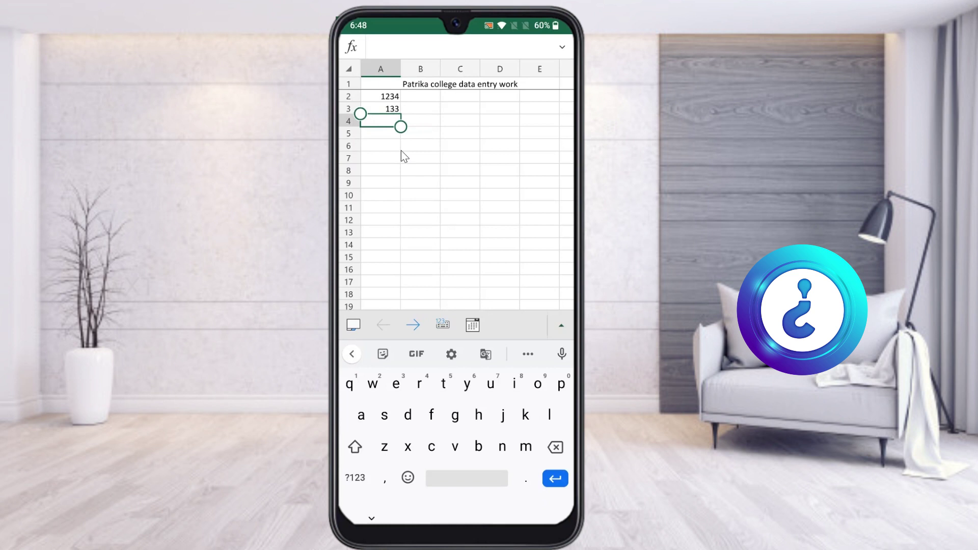
{"action": "type", "text": "234"}
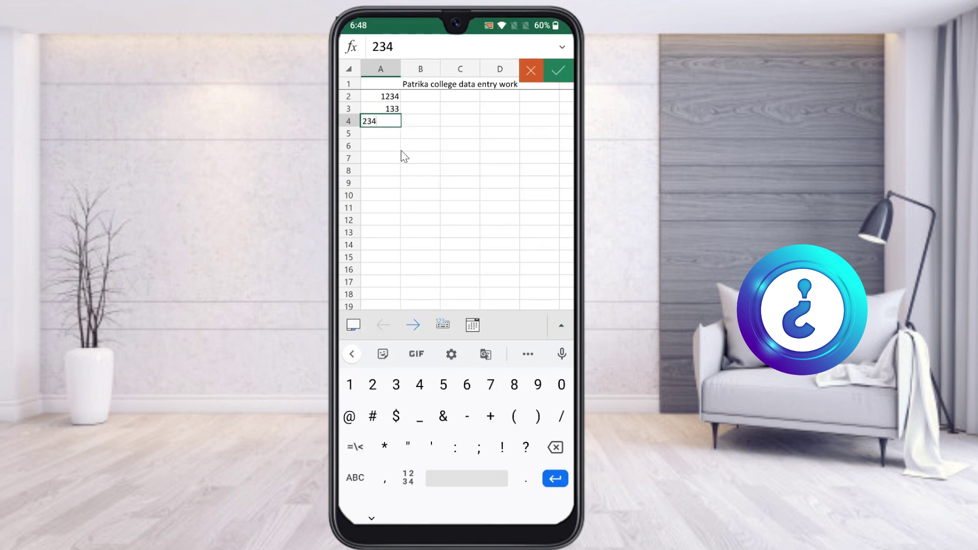
{"action": "key", "text": "Return"}
{"action": "key", "text": "Return"}
- Examine whether the values in column A stay in view while moving sideways across the sheet's columns and back
{"action": "left_click", "coordinate": [499, 158]}
{"action": "scroll", "coordinate": [402, 150], "scroll_direction": "right", "scroll_amount": 5}
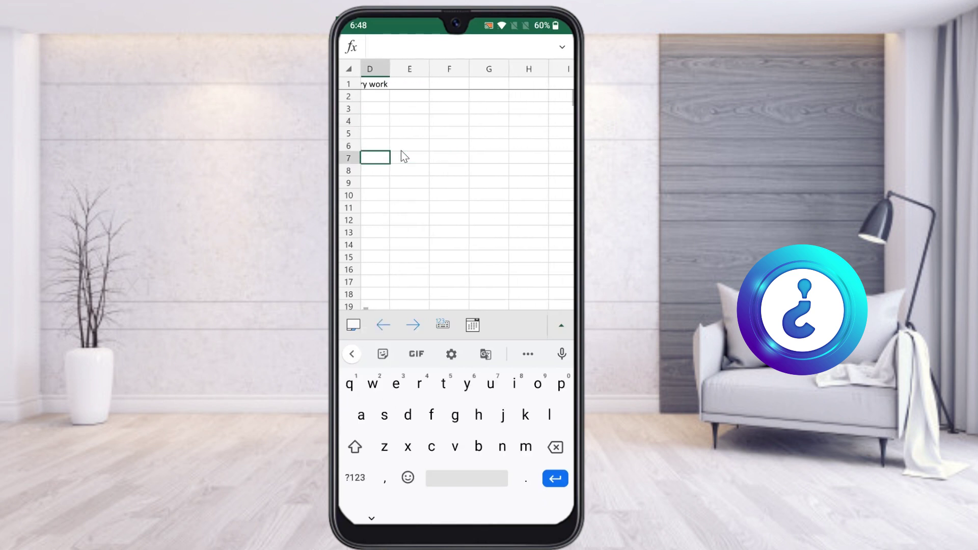
{"action": "key", "text": "Left"}
{"action": "key", "text": "Left"}
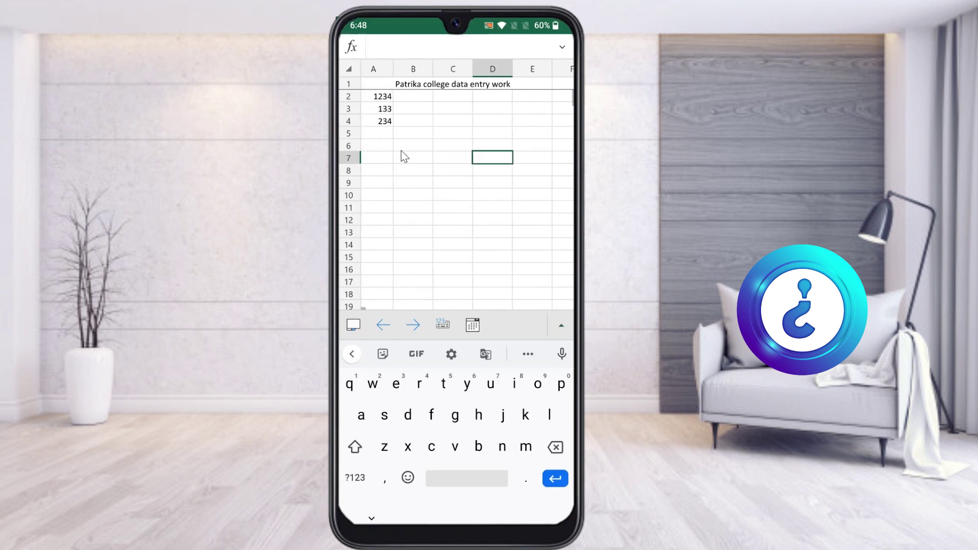
{"action": "key", "text": "Right"}
{"action": "key", "text": "Right"}
{"action": "key", "text": "Right"}
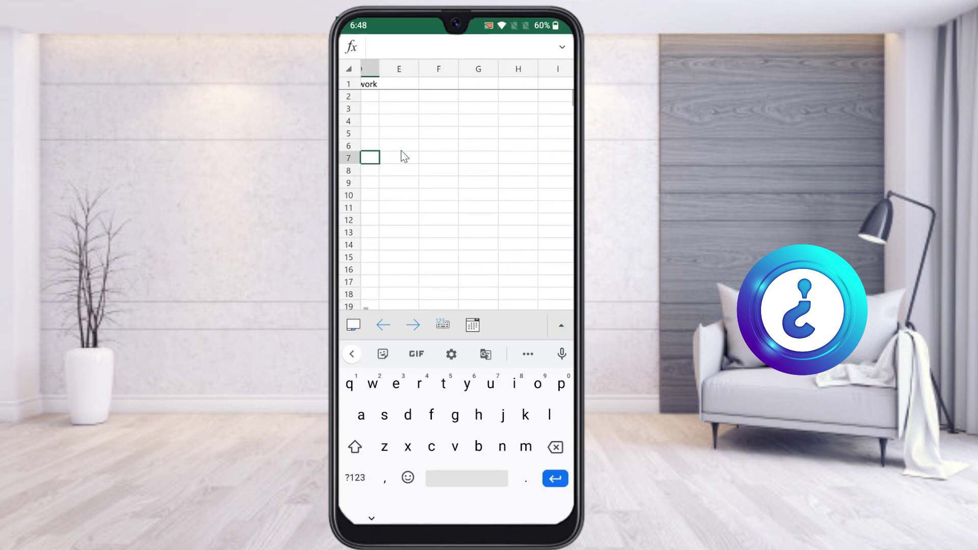
{"action": "scroll", "coordinate": [401, 151], "scroll_direction": "left", "scroll_amount": 5}
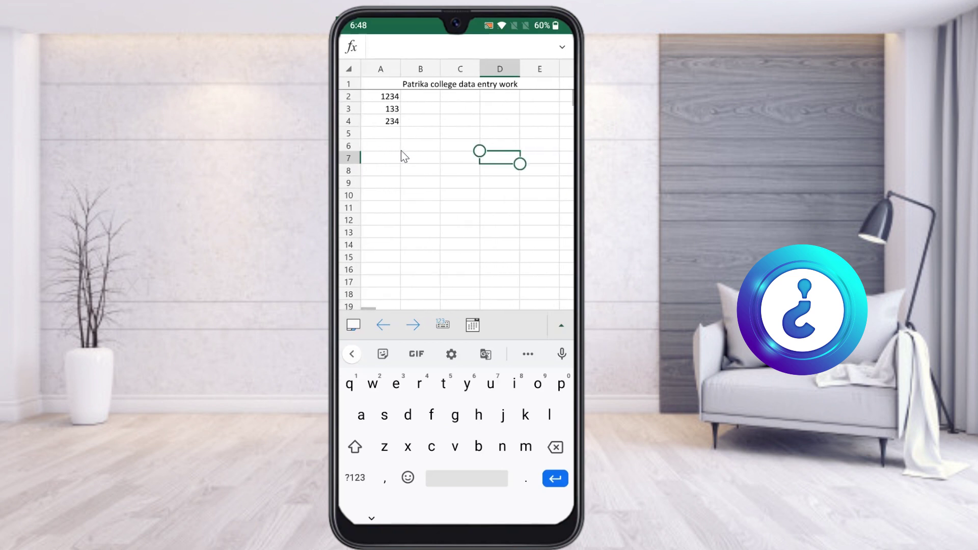
- Select cell A2 and freeze the sheet's first column
{"action": "left_click", "coordinate": [460, 84]}
{"action": "key", "text": "Down"}
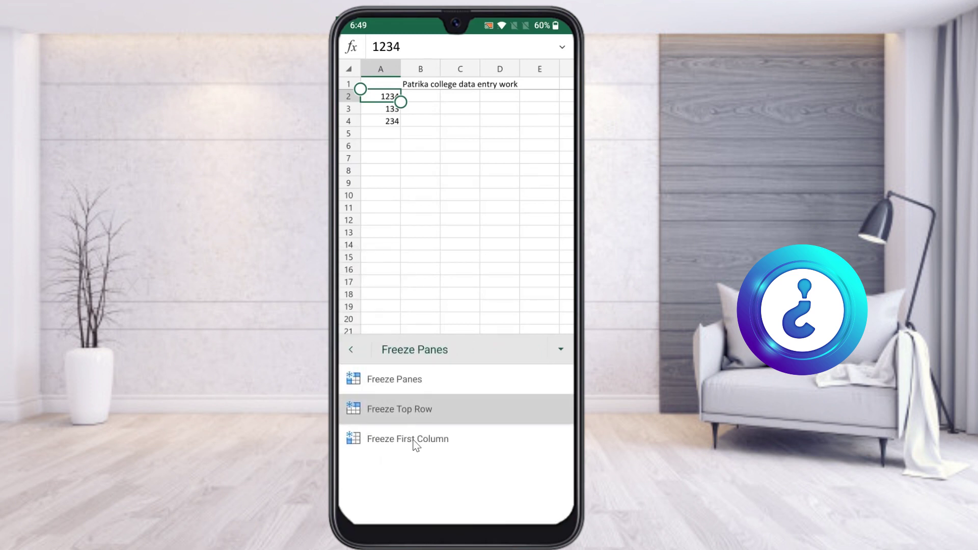
{"action": "left_click", "coordinate": [417, 441]}
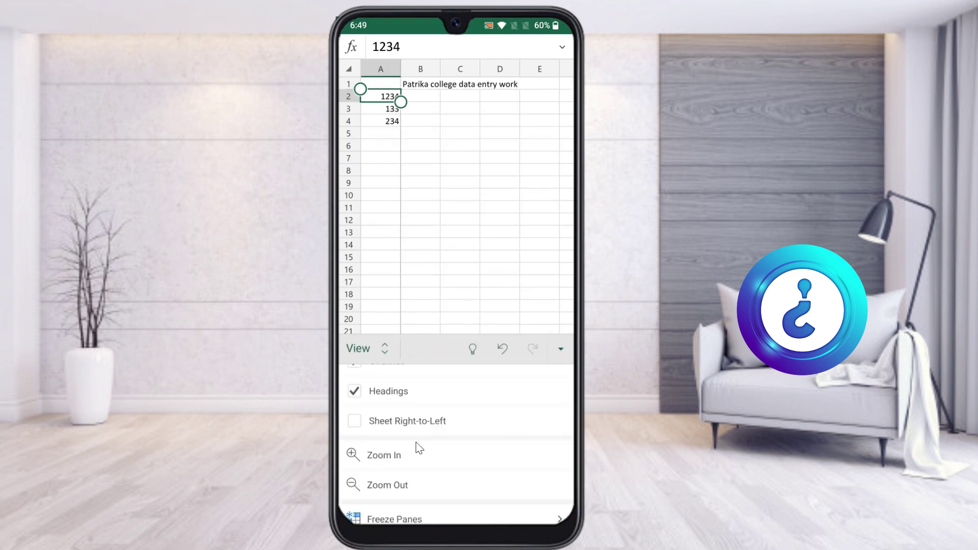
- Examine whether frozen column A stays in place while moving sideways to the far columns and back
{"action": "scroll", "coordinate": [487, 203], "scroll_direction": "right", "scroll_amount": 6}
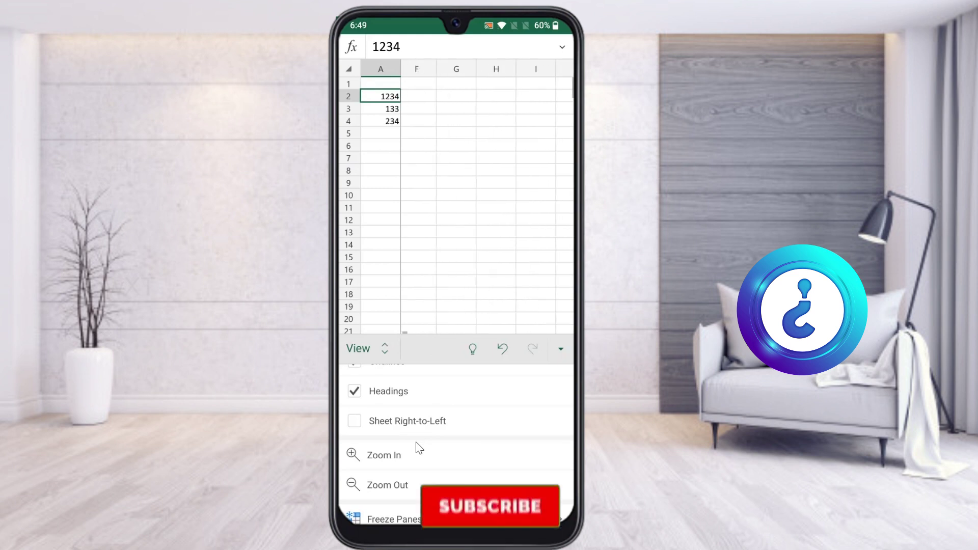
{"action": "scroll", "coordinate": [481, 203], "scroll_direction": "right", "scroll_amount": 5}
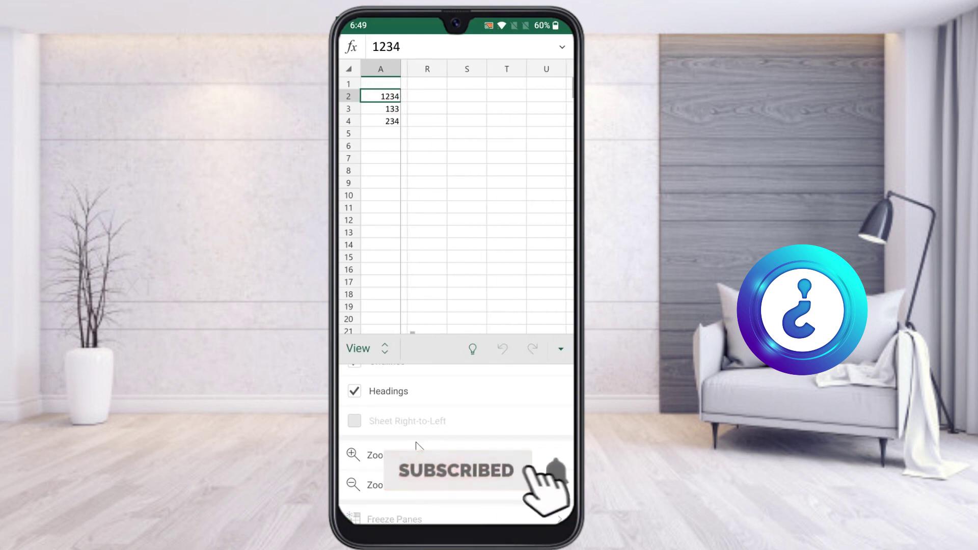
{"action": "scroll", "coordinate": [482, 203], "scroll_direction": "left", "scroll_amount": 10}
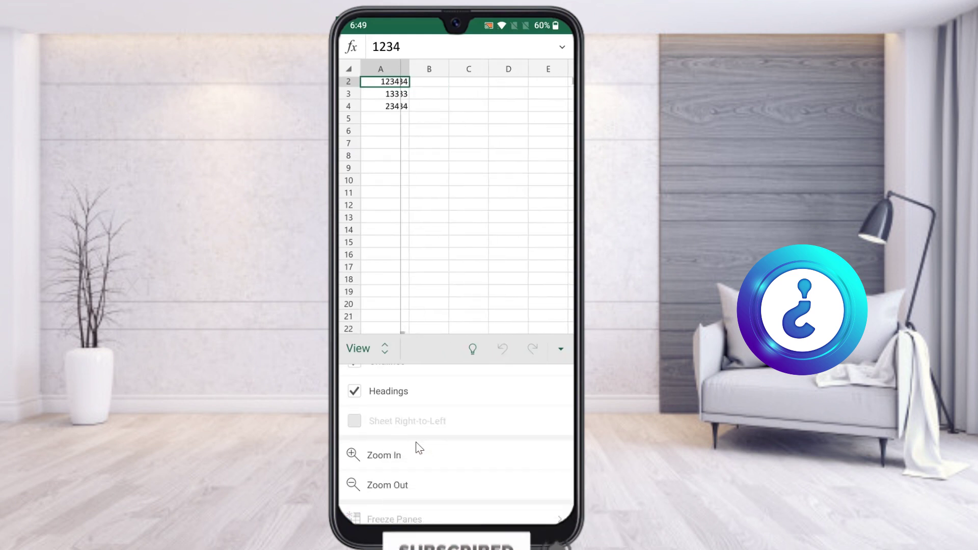
- Select cell D16 and bring the Sheet View options into view
{"action": "left_click", "coordinate": [499, 255]}
{"action": "scroll", "coordinate": [455, 204], "scroll_direction": "down", "scroll_amount": 1}
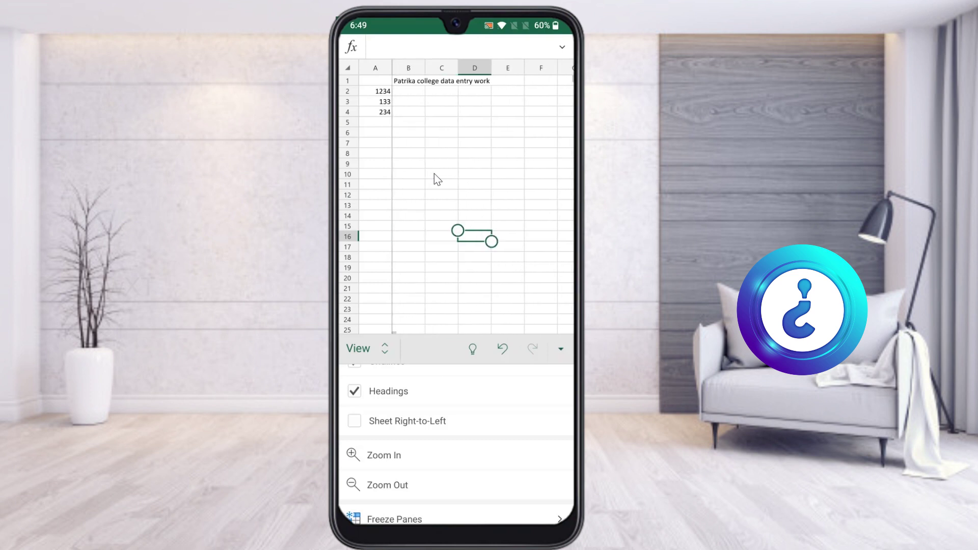
{"action": "scroll", "coordinate": [457, 443], "scroll_direction": "up", "scroll_amount": 5}
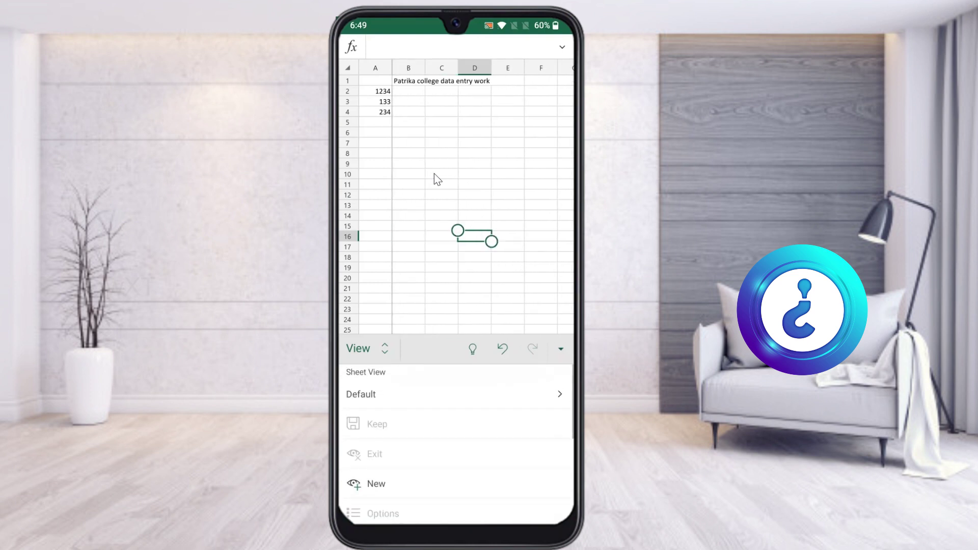